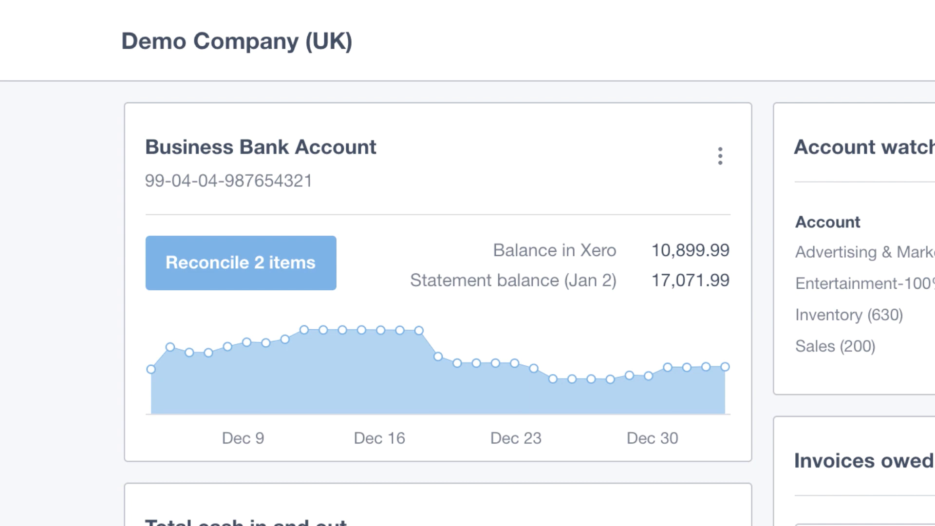
# - Check December's bank summary from the cash in and out chart, and this month's Sales figure in the account watchlist
pyautogui.scroll(-7, 438, 263)
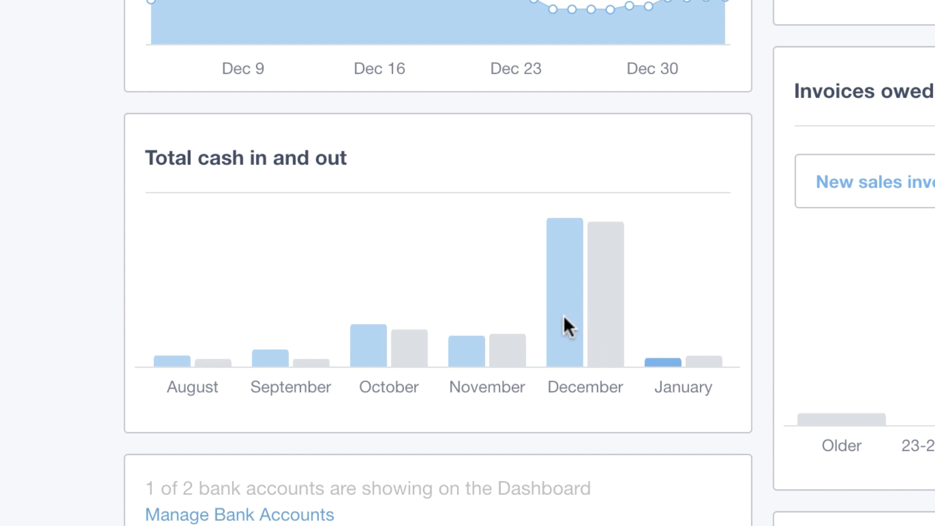
pyautogui.moveTo(563, 318)
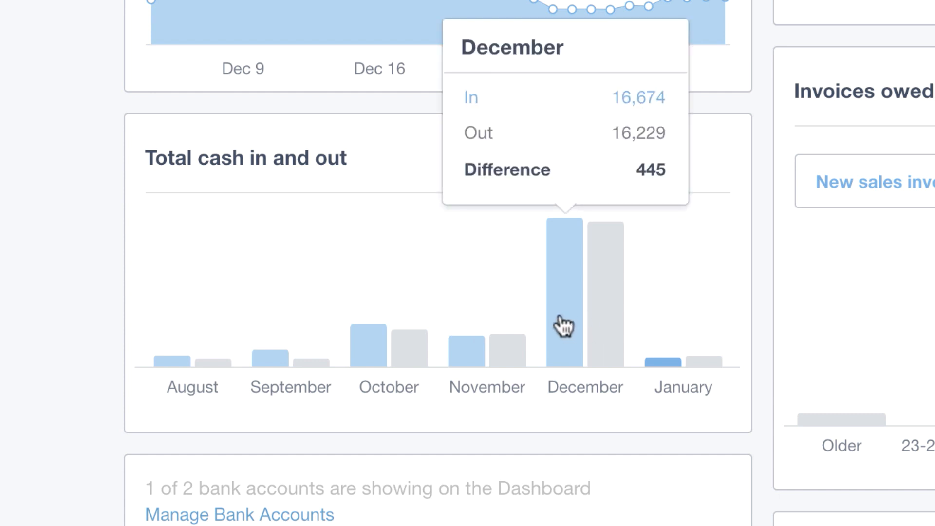
pyautogui.click(561, 318)
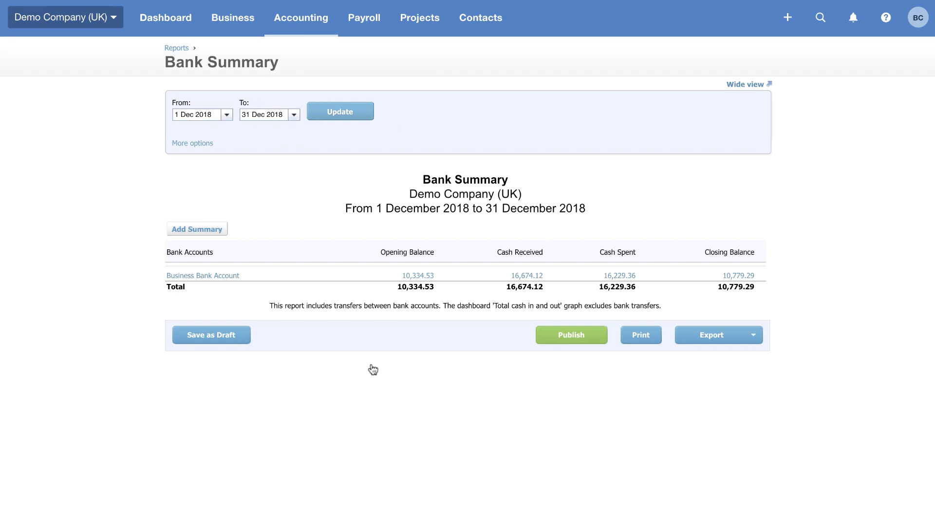
pyautogui.hotkey('alt', 'Left')
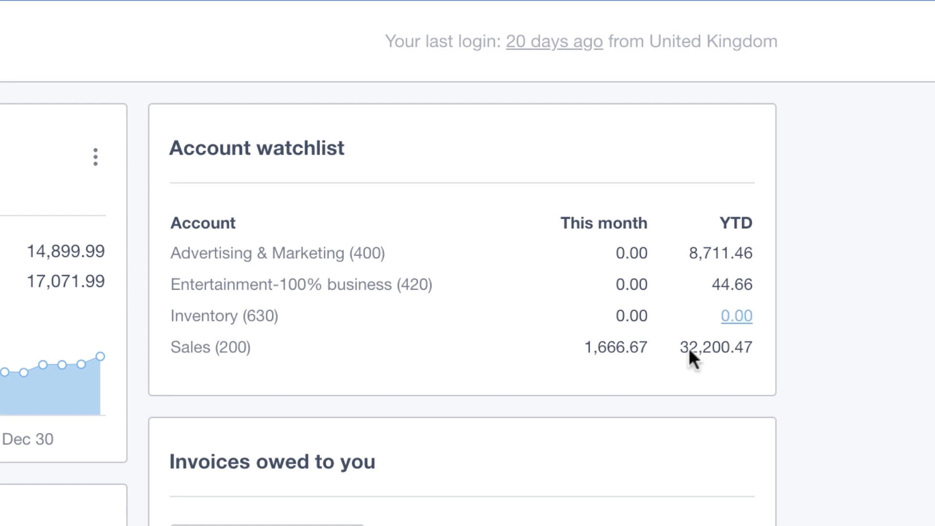
pyautogui.click(618, 349)
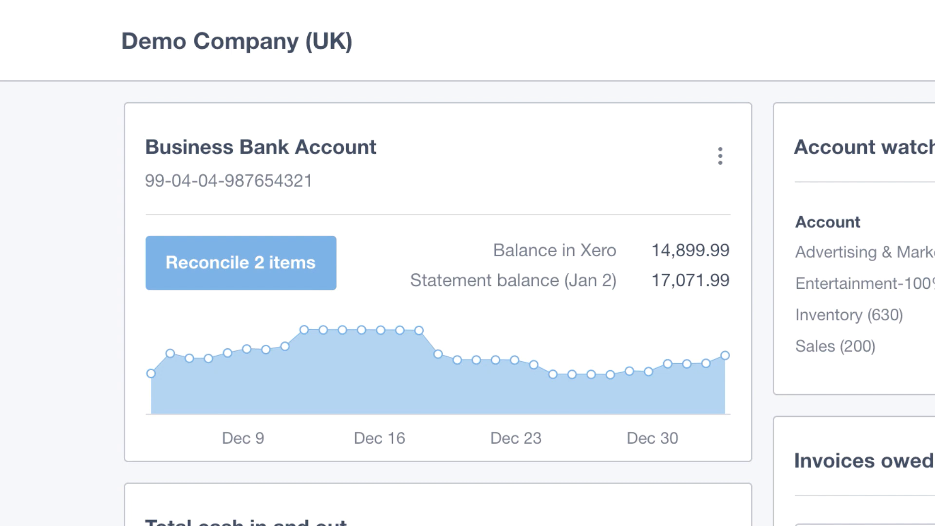
# - Reconcile the Business Bank Account's Ridgeway University receipt with its matching invoice, and the 7-Eleven payment after checking its bank rule
pyautogui.click(221, 272)
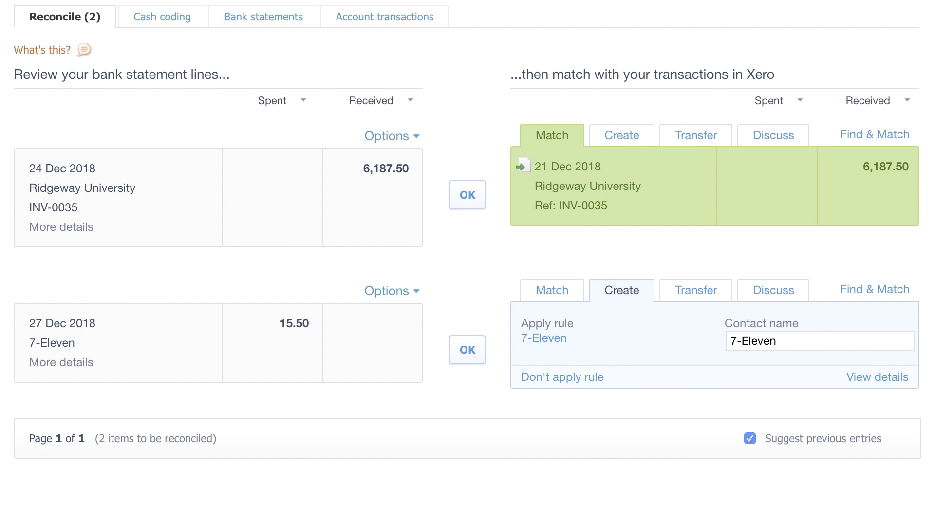
pyautogui.click(470, 197)
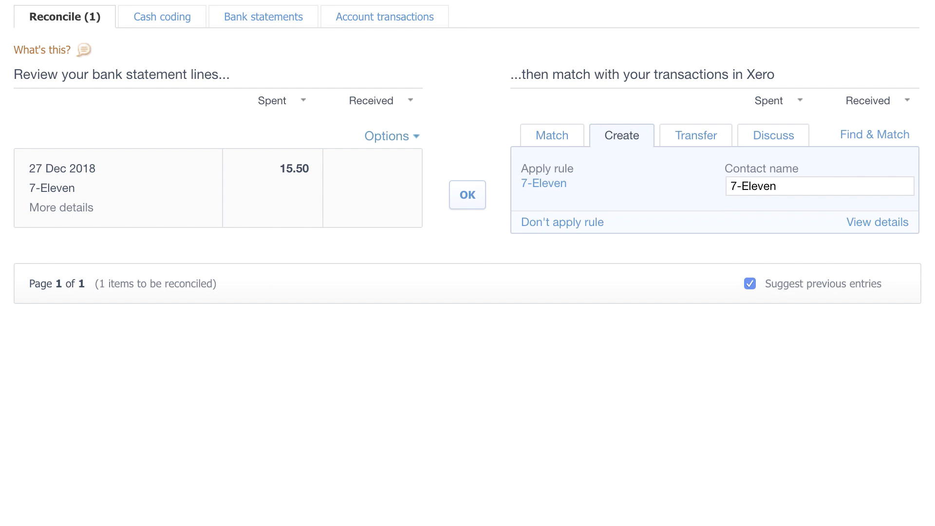
pyautogui.click(544, 184)
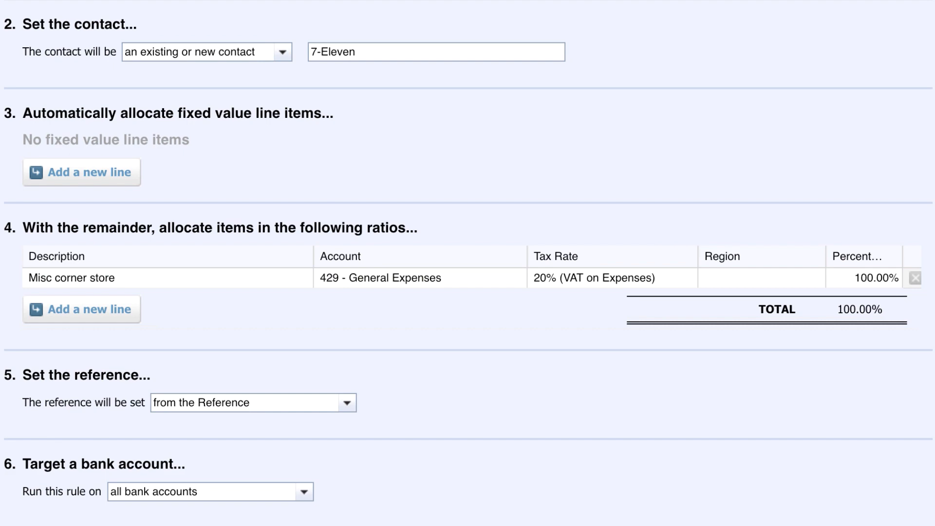
pyautogui.click(756, 509)
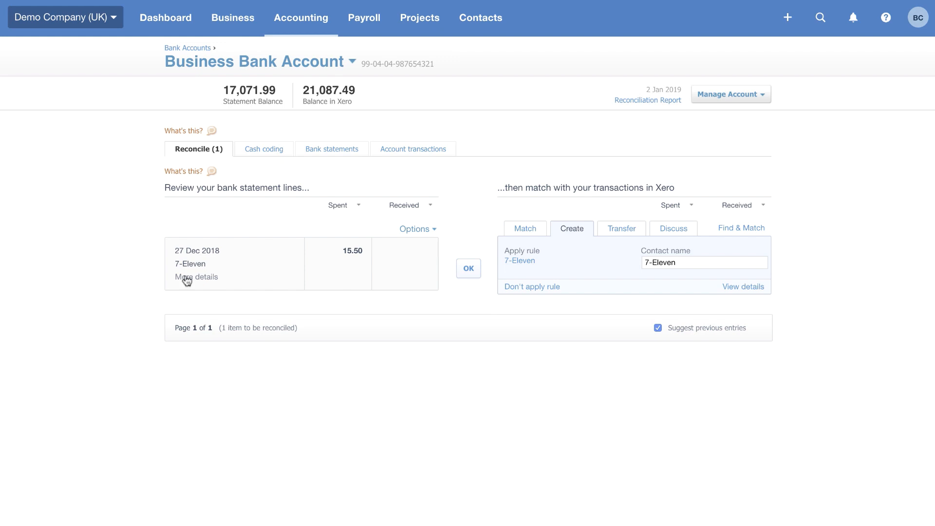
pyautogui.click(470, 274)
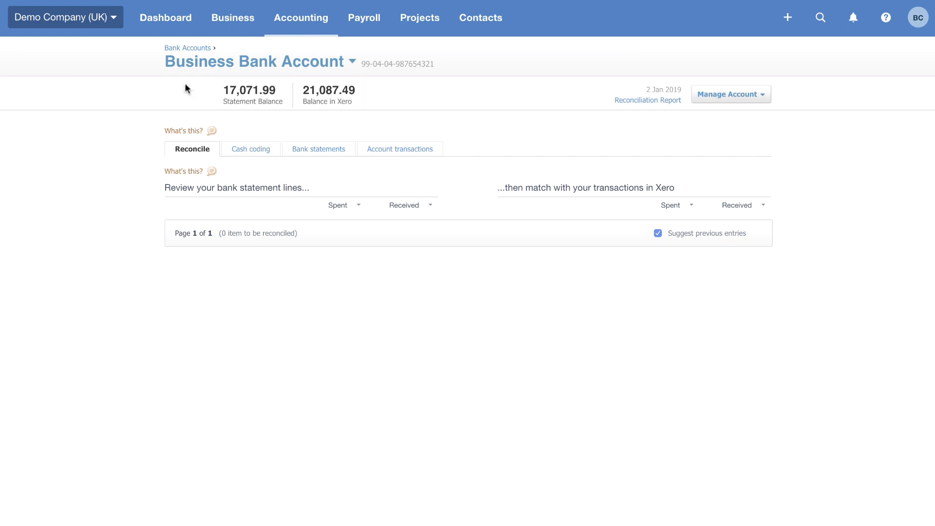
# - Create an invoice from Bayside Club's accepted quote and mark the quote as invoiced
pyautogui.click(227, 17)
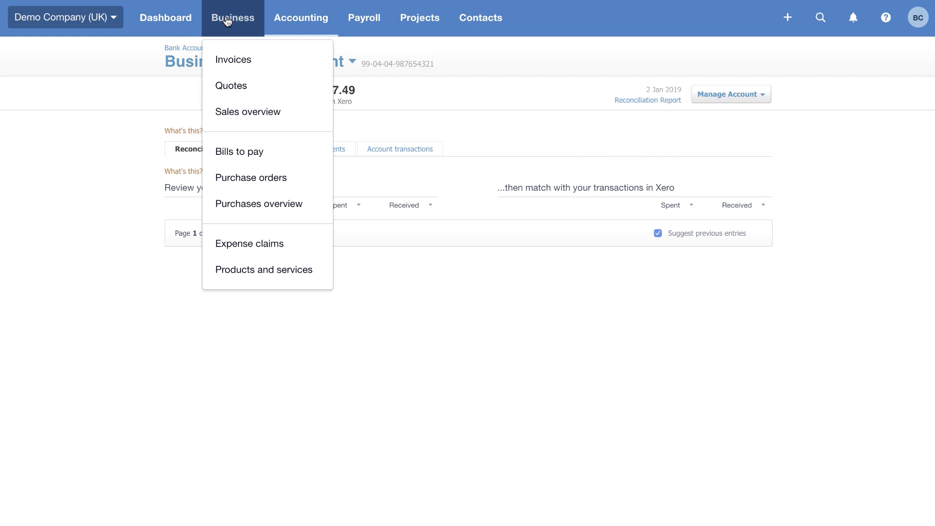
pyautogui.click(230, 115)
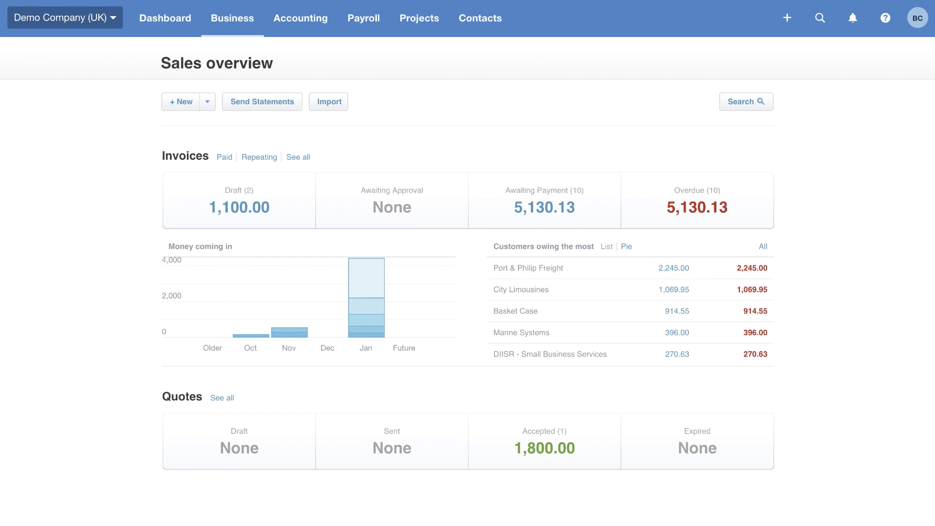
pyautogui.click(536, 458)
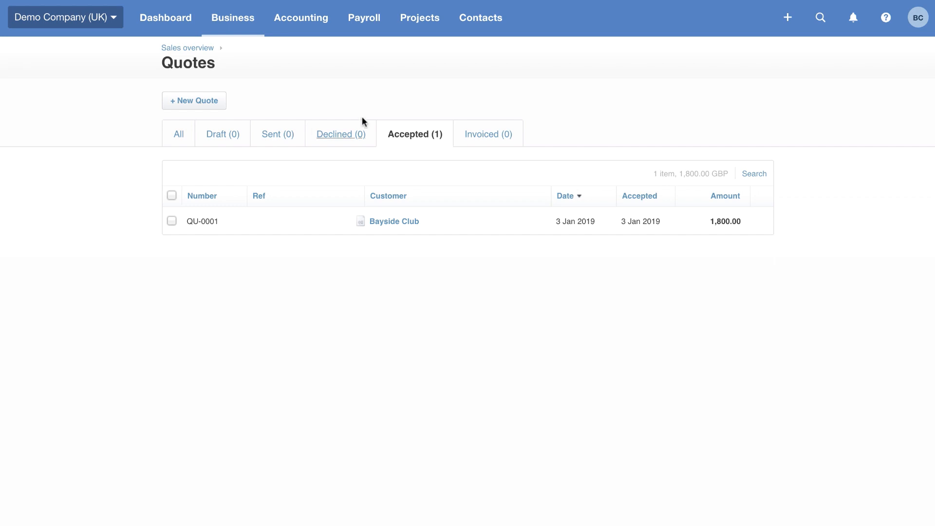
pyautogui.click(392, 226)
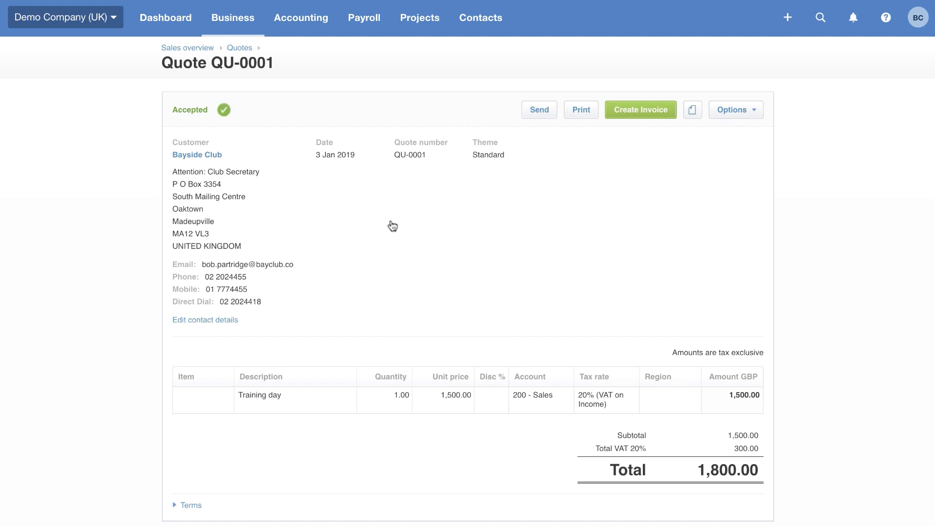
pyautogui.click(655, 114)
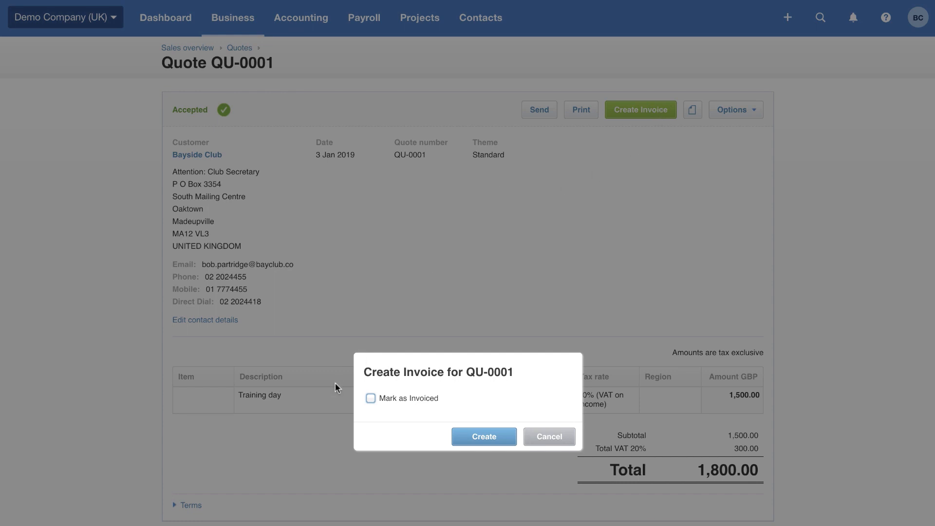
pyautogui.click(371, 398)
pyautogui.click(490, 438)
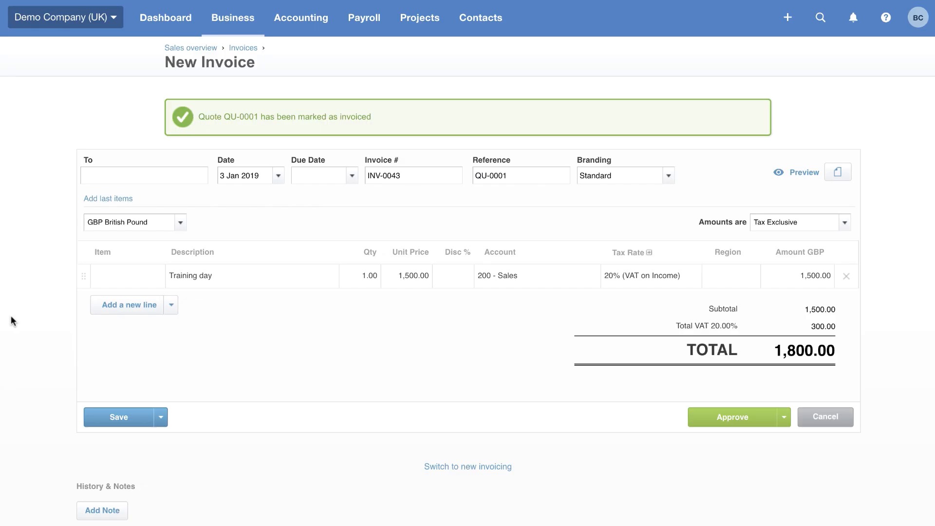
# - Set the Bayside Club invoice's due date to one month after the invoice date and approve the invoice
pyautogui.click(302, 175)
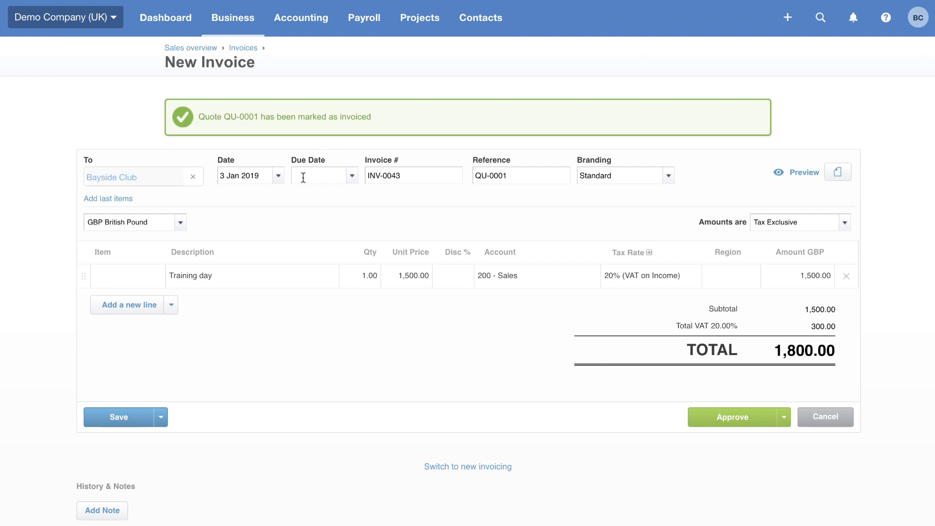
pyautogui.write('+30')
pyautogui.press('BackSpace')
pyautogui.press('BackSpace')
pyautogui.write('1w')
pyautogui.press('BackSpace')
pyautogui.press('BackSpace')
pyautogui.write('1m')
pyautogui.click(729, 417)
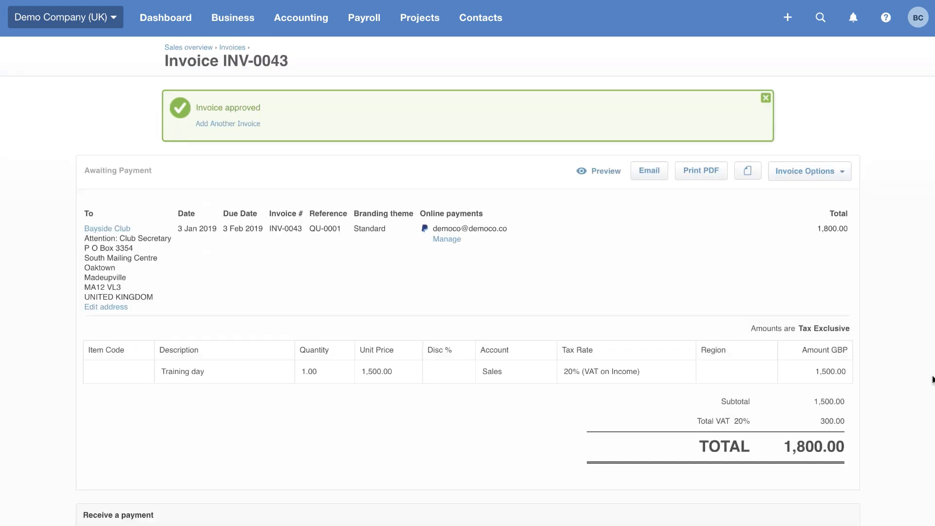
# - Email the approved invoice to the customer and mark it as sent
pyautogui.click(651, 172)
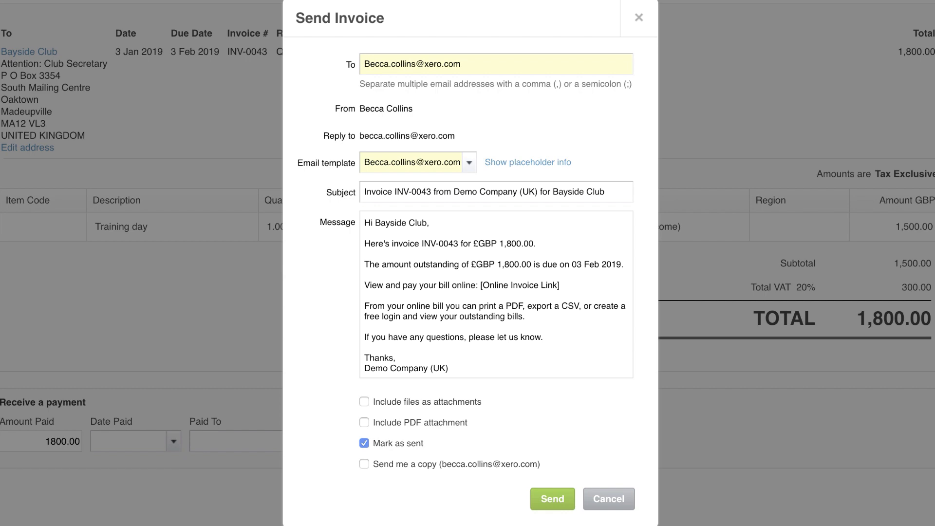
pyautogui.click(555, 498)
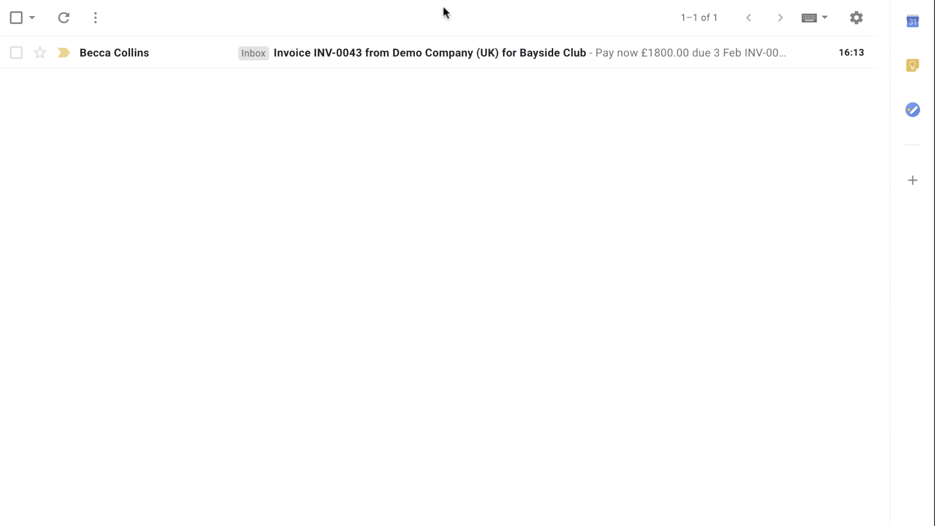
# - In the email inbox, open the invoice message, view the bill online and bring up its payment option
pyautogui.click(405, 65)
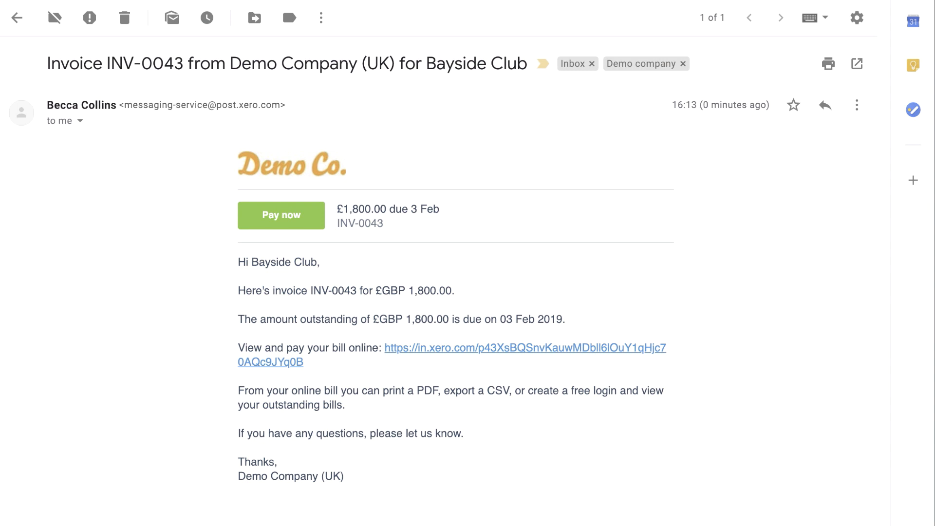
pyautogui.click(471, 356)
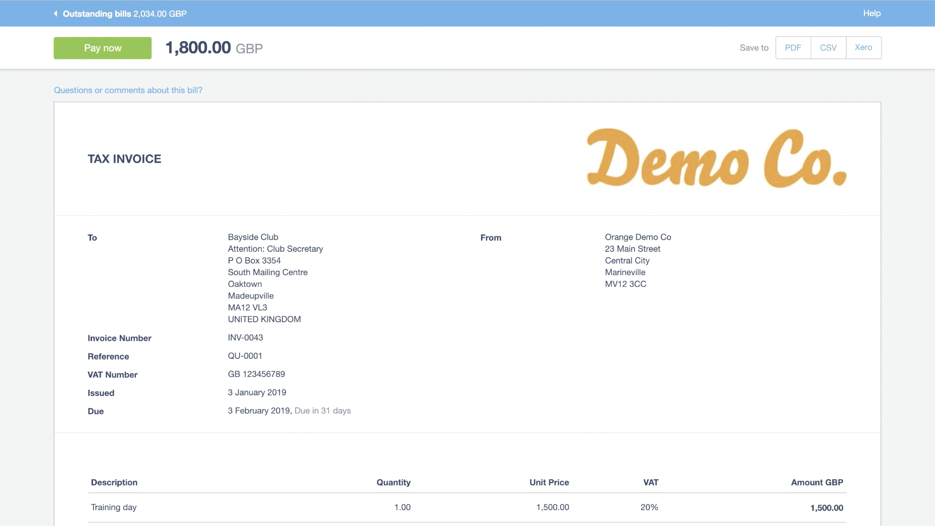
pyautogui.click(130, 54)
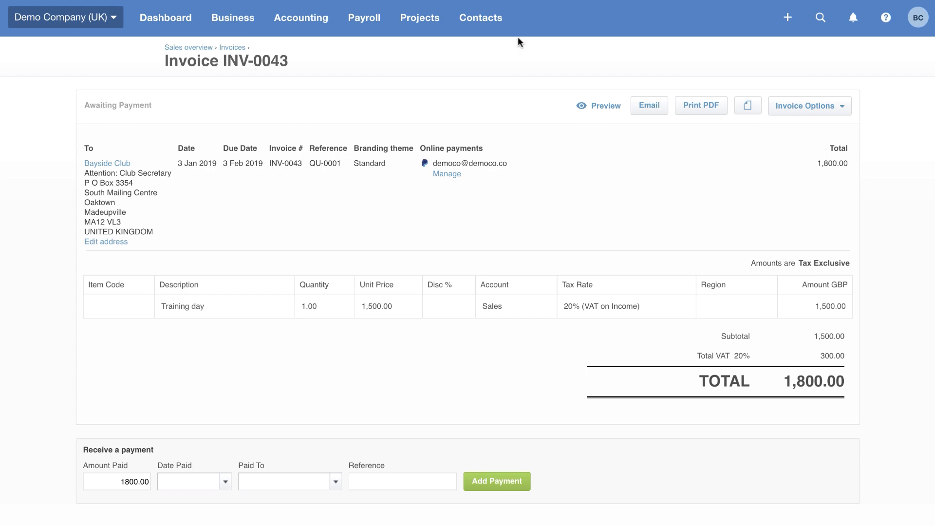
# - View the full list of contacts
pyautogui.click(484, 20)
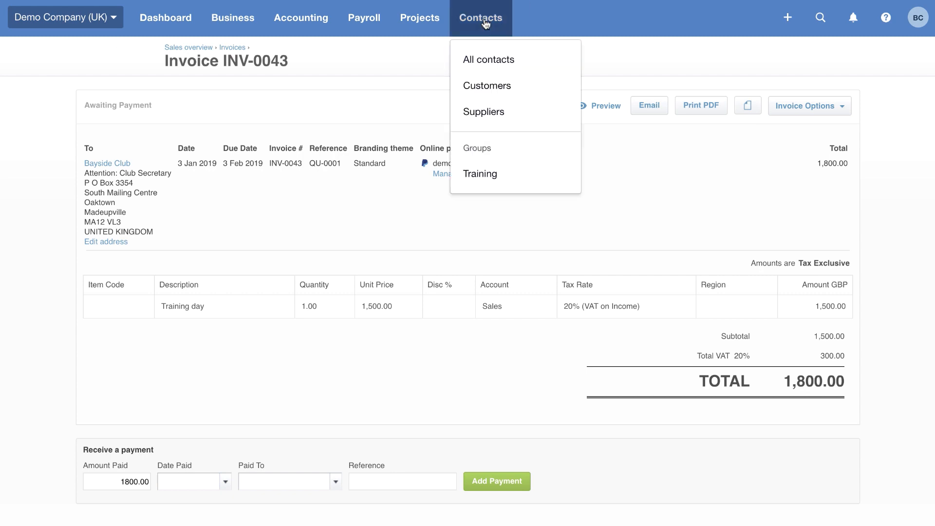
pyautogui.click(481, 62)
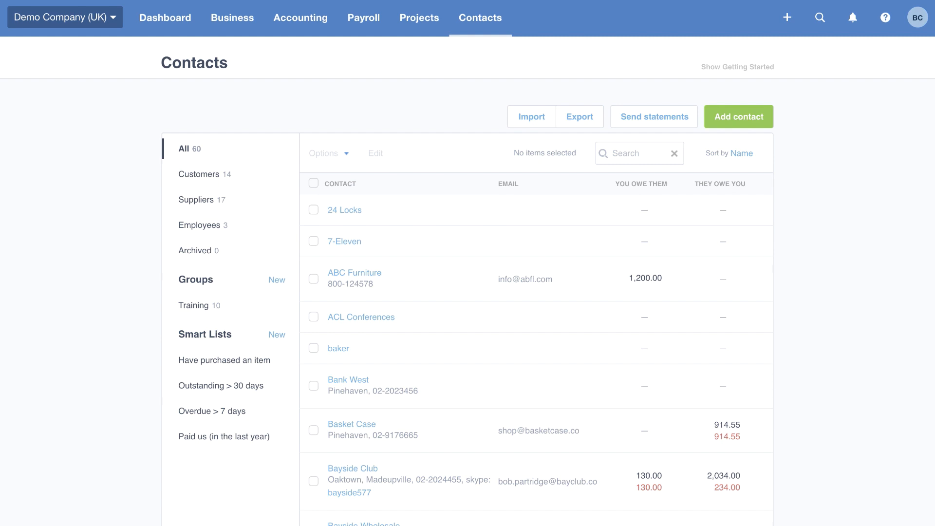
# - Open the new version of the Profit and Loss report from the financial reports
pyautogui.click(294, 20)
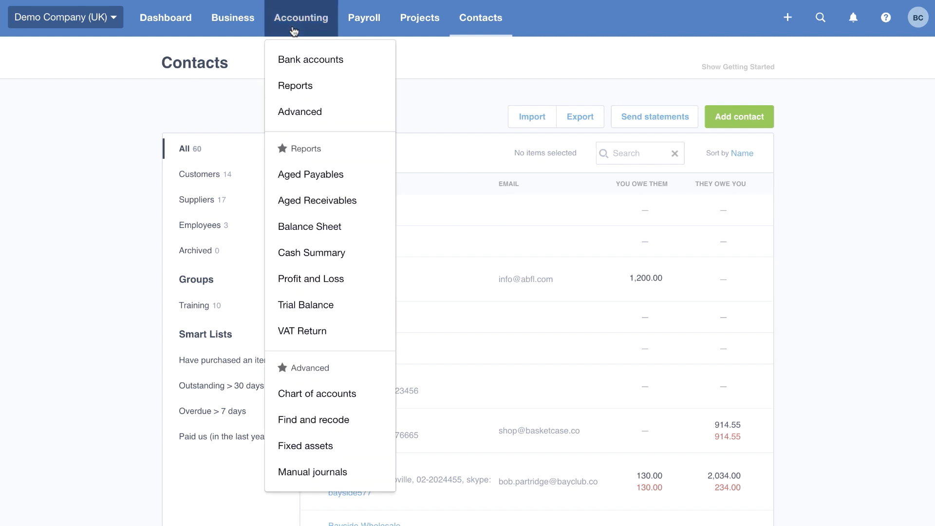
pyautogui.click(306, 88)
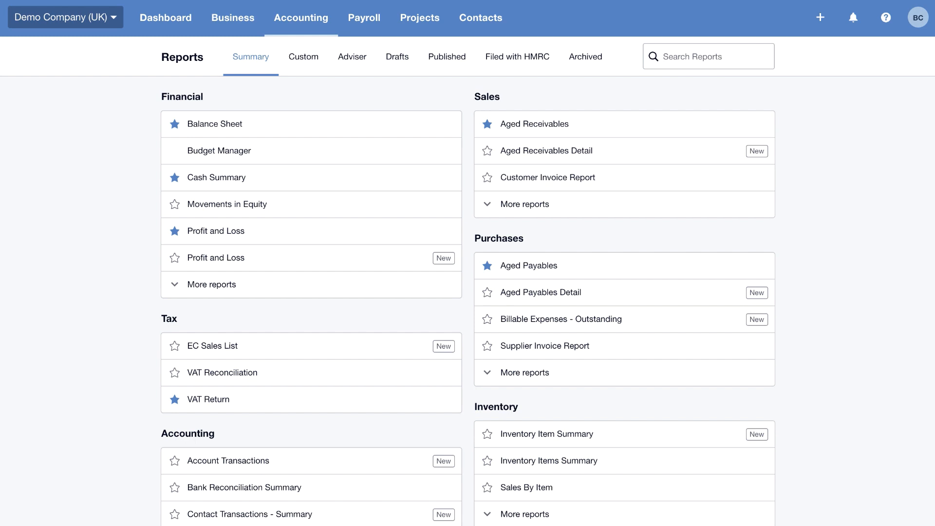
pyautogui.click(296, 267)
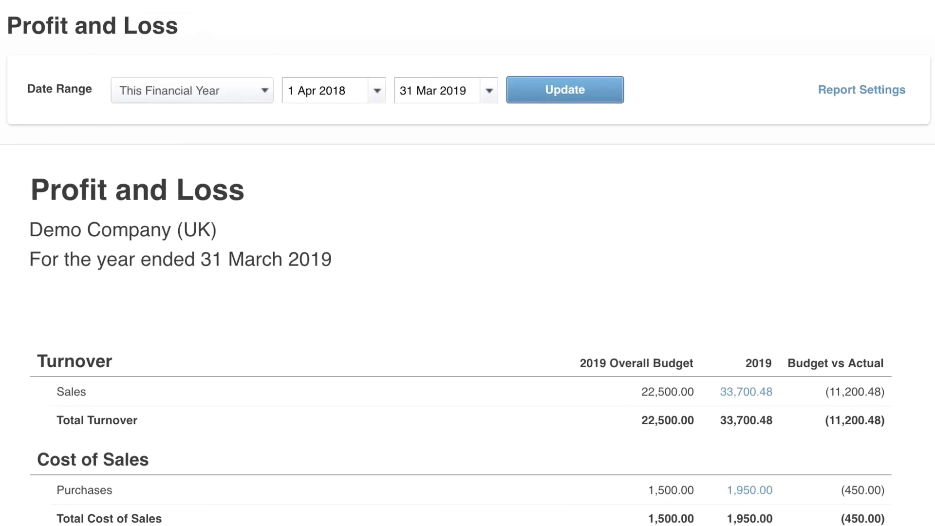
# - Set the report's date range to Custom with all regions kept, and review its figures down to profit after taxation
pyautogui.click(881, 92)
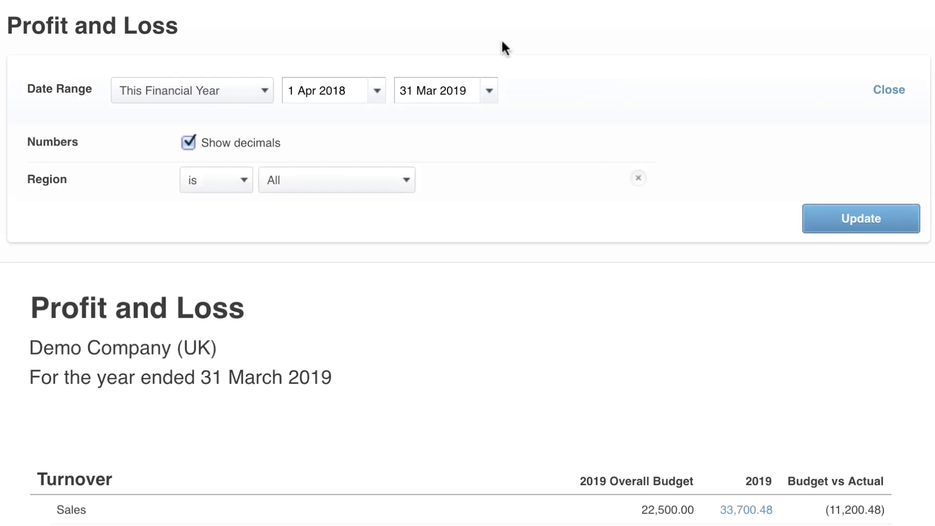
pyautogui.click(264, 93)
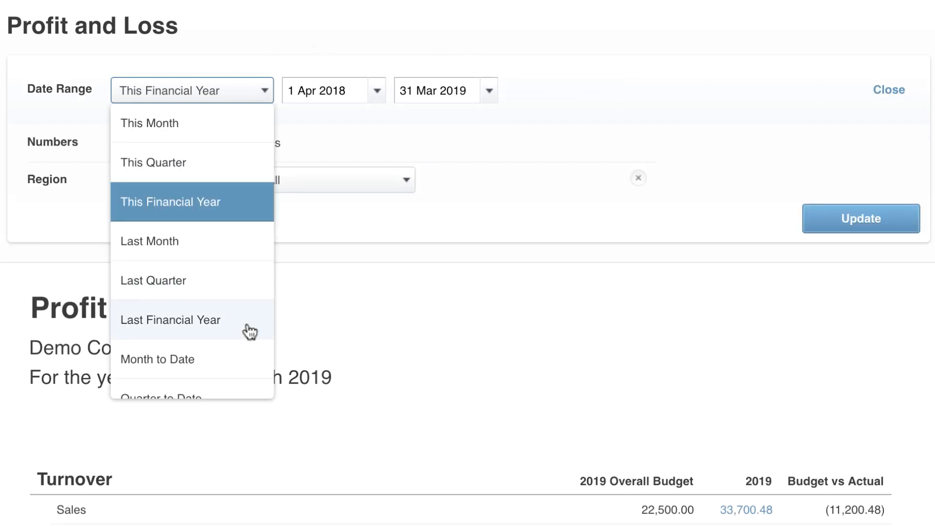
pyautogui.scroll(-2, 246, 329)
pyautogui.click(227, 381)
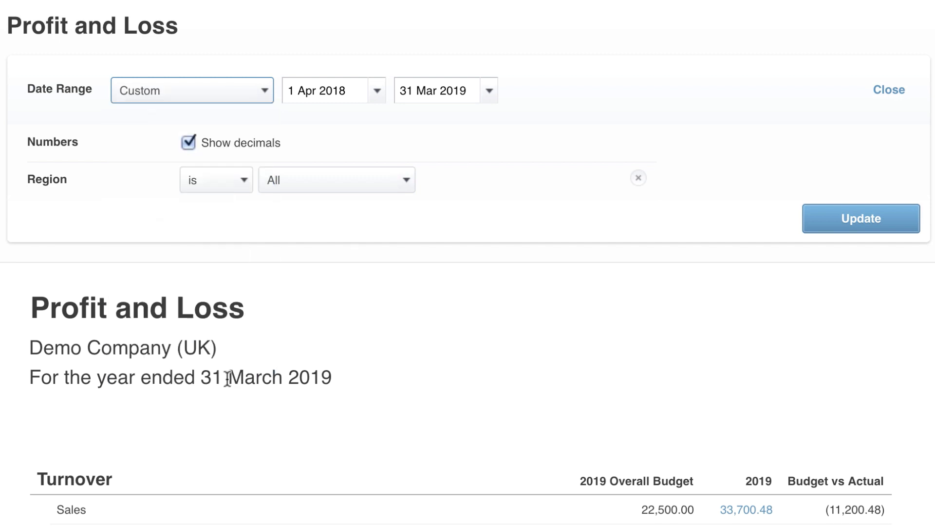
pyautogui.click(406, 180)
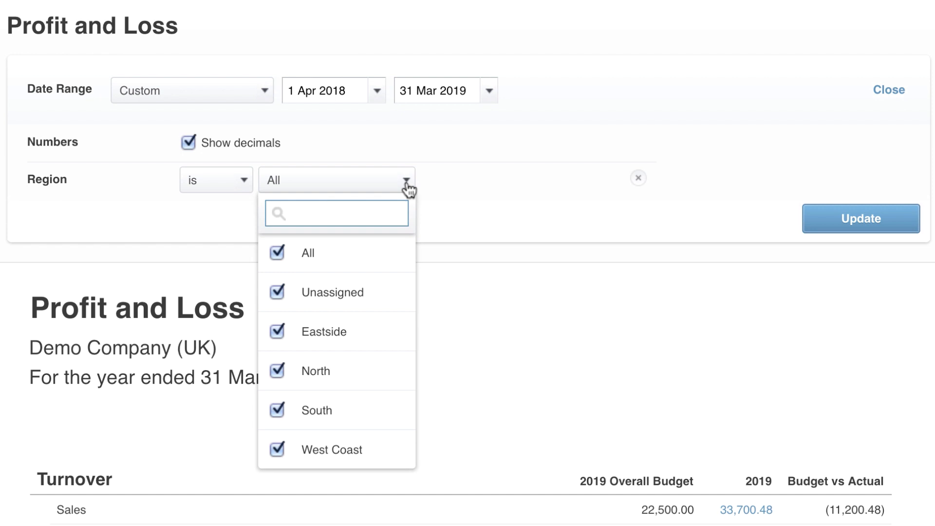
pyautogui.click(407, 185)
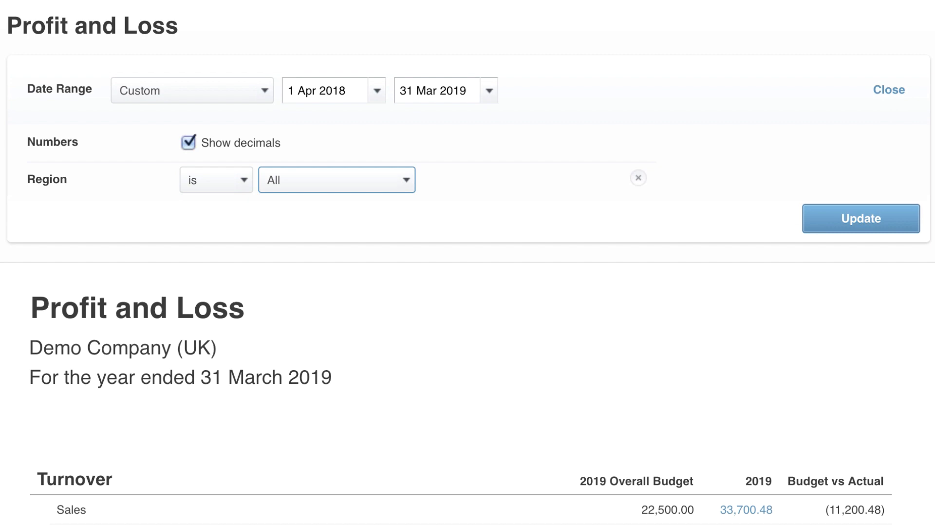
pyautogui.scroll(-20, 467, 263)
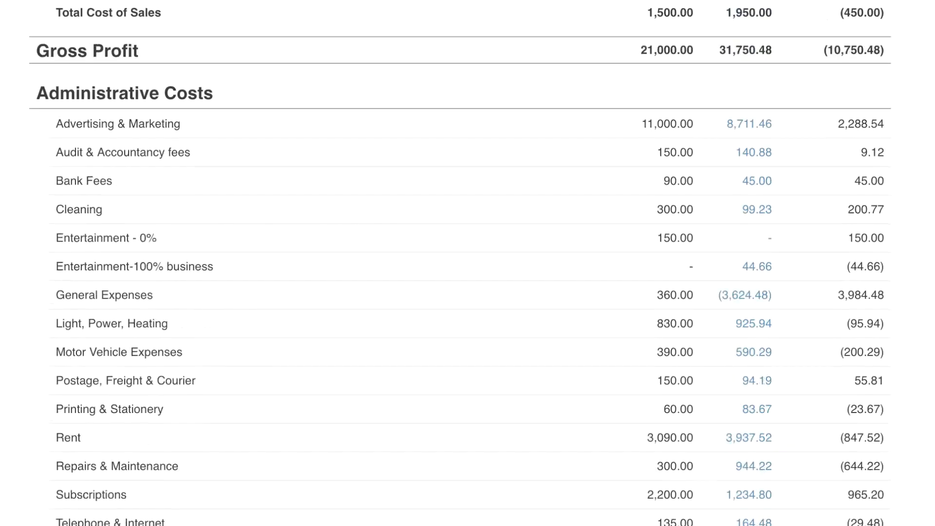
pyautogui.scroll(-1, 460, 259)
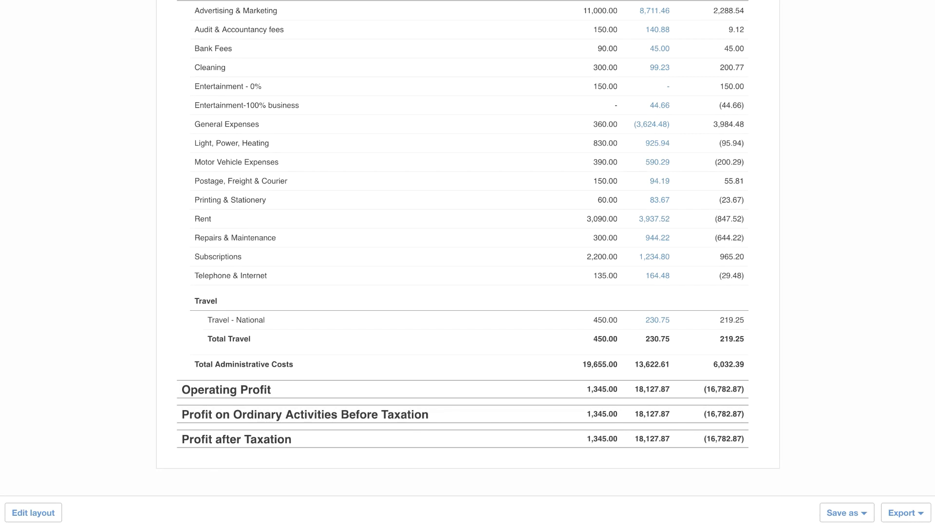
# - Bring up the options for saving the Profit and Loss report as draft, published or custom
pyautogui.click(862, 513)
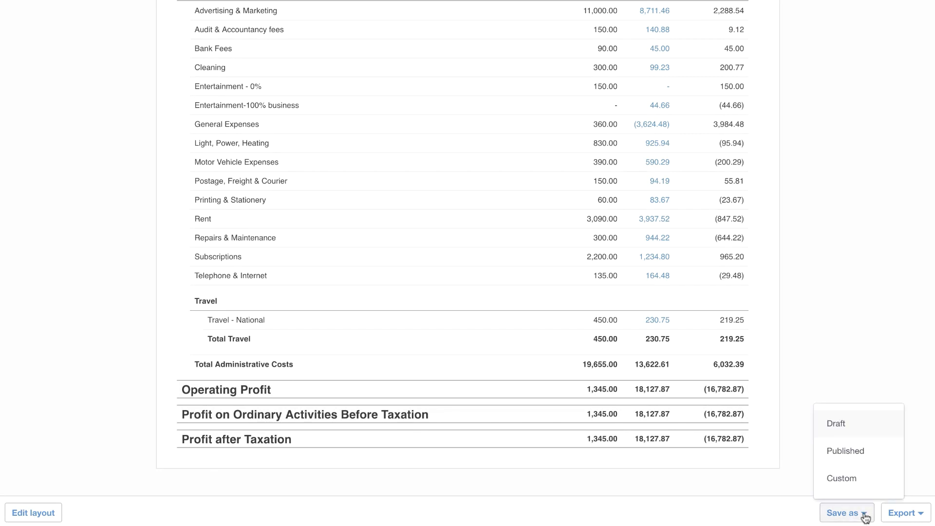
pyautogui.click(869, 480)
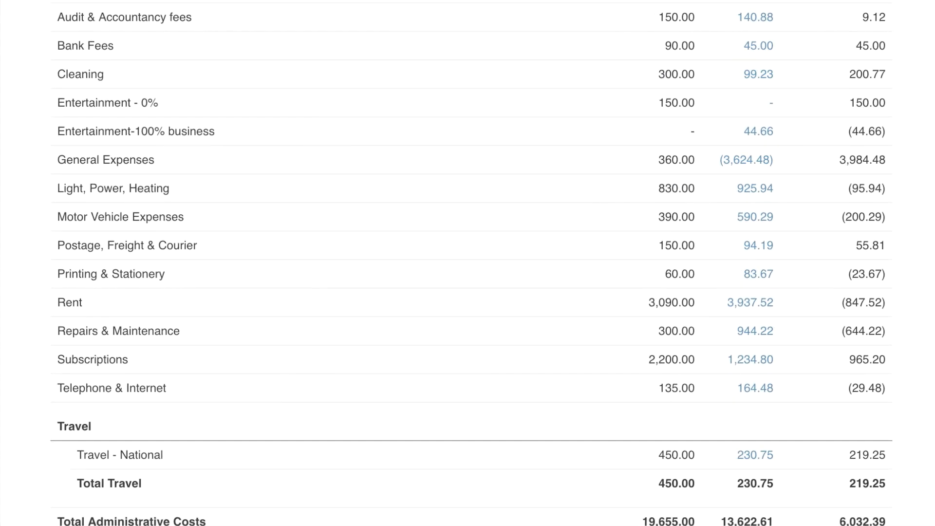
# - Drill down from the report's Repairs & Maintenance actual figure to the Central Copiers photocopier repair bill and view its related files
pyautogui.click(758, 331)
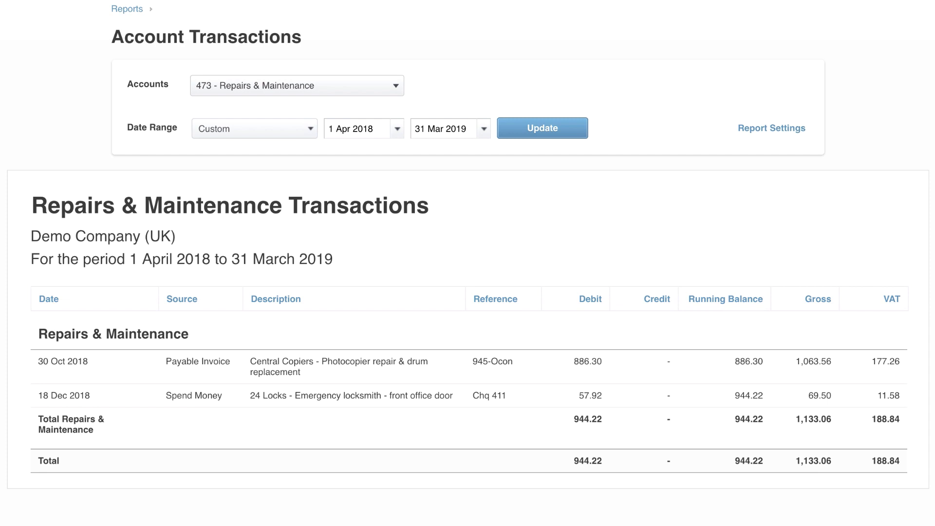
pyautogui.click(354, 368)
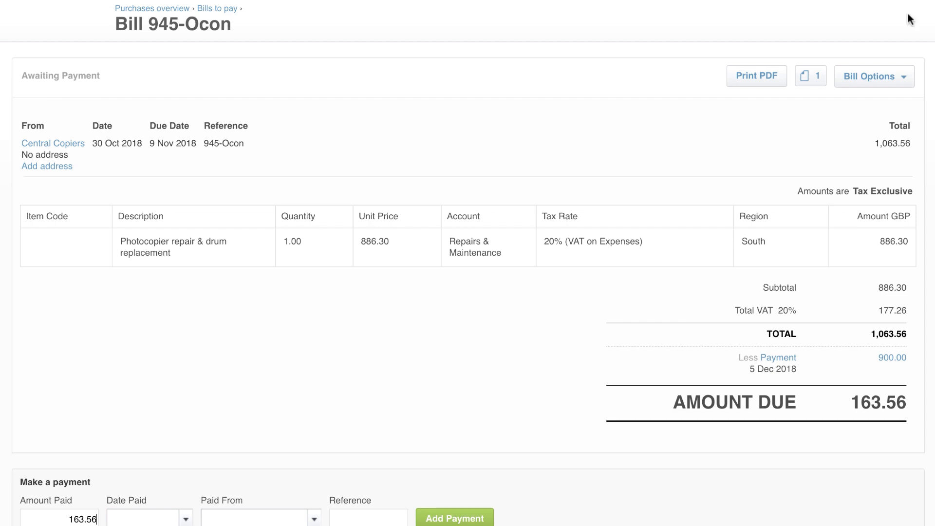
pyautogui.click(809, 84)
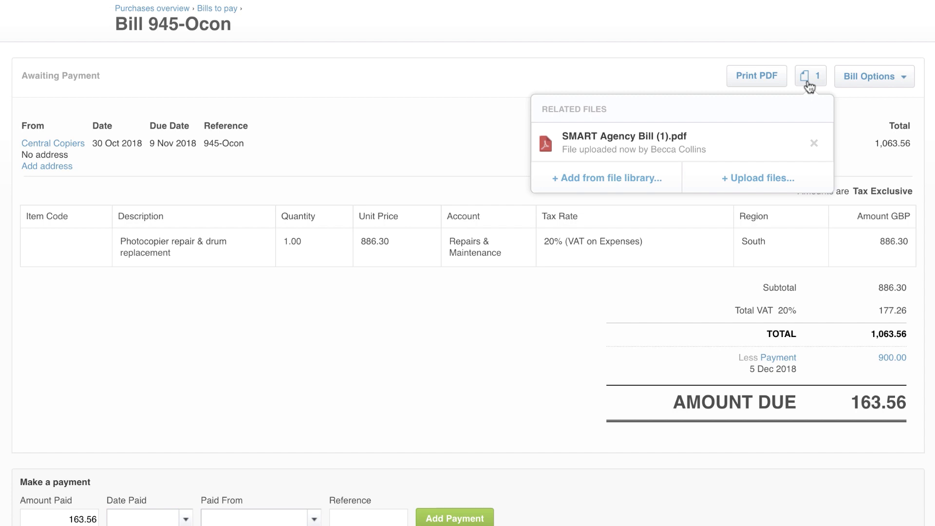
pyautogui.click(820, 80)
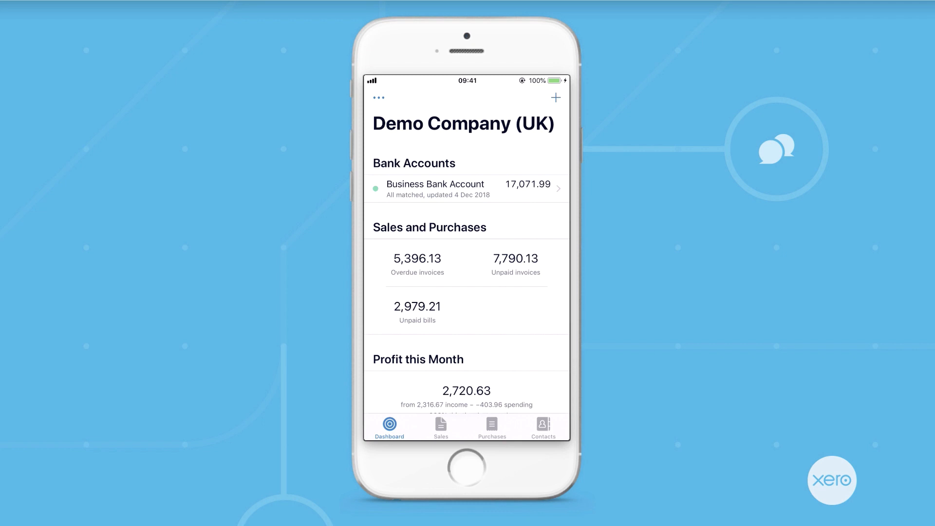
# - In the Xero mobile app, view the list of overdue sales invoices
pyautogui.click(440, 428)
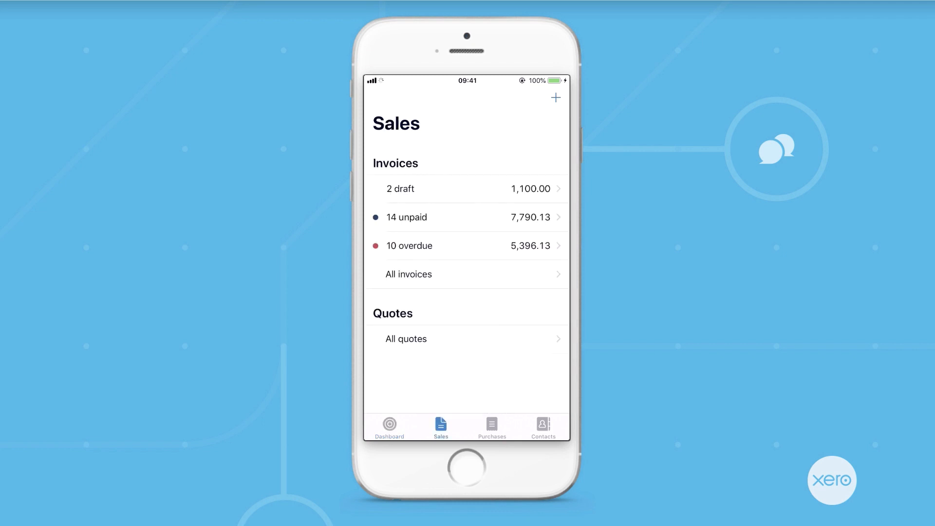
pyautogui.click(467, 246)
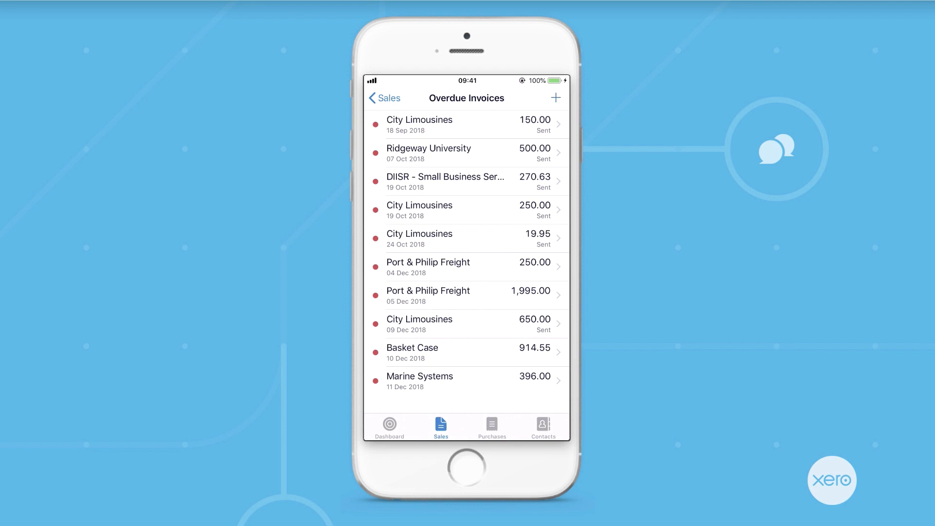
# - Start a new receipt from the purchases overview
pyautogui.click(492, 428)
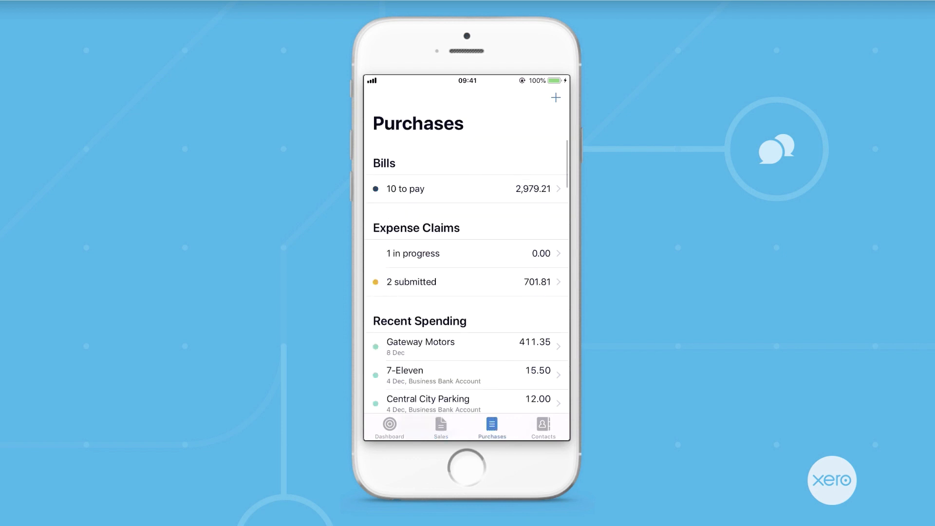
pyautogui.click(555, 98)
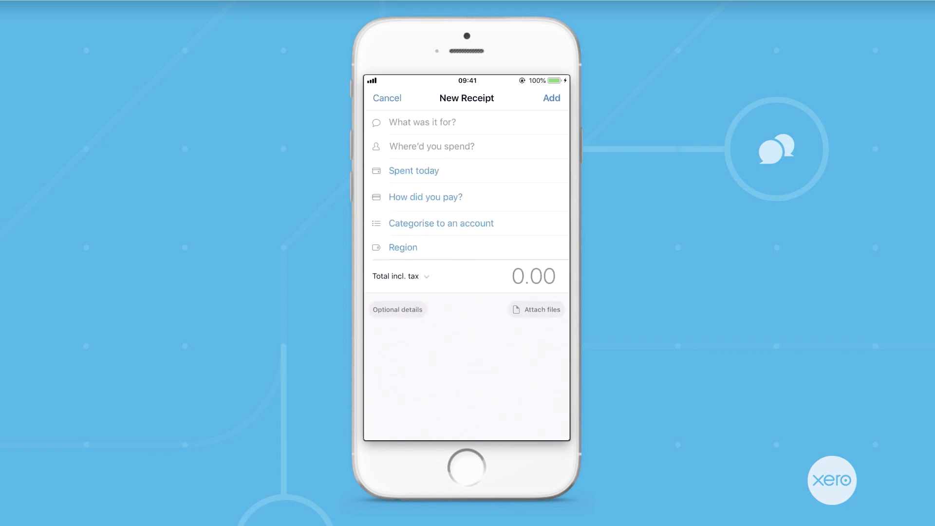